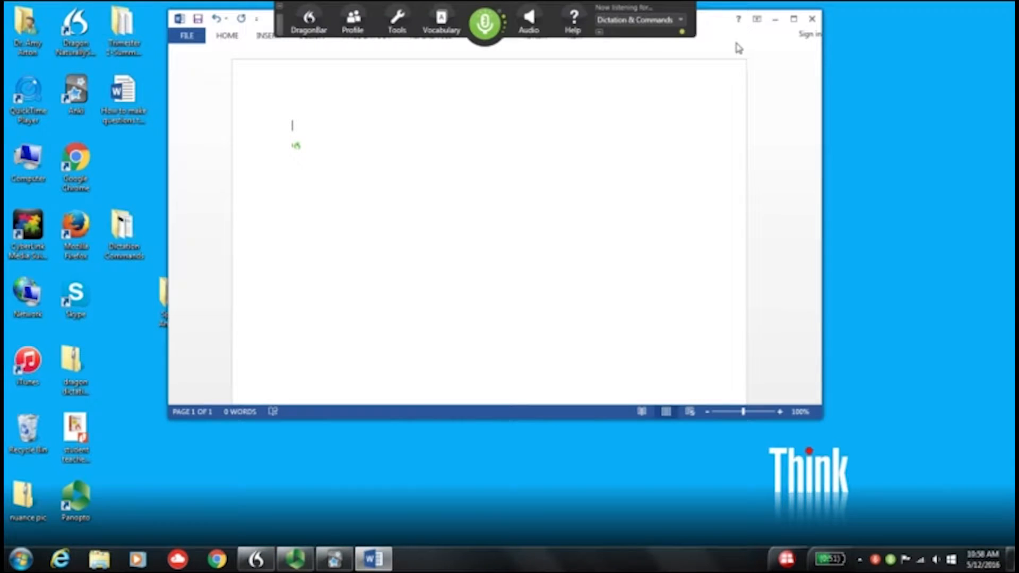
- Write the first tab-separated flashcard line: "Who said give me liberty or give me death?", "Patrick Henry", and tags "people history United States"
type("Who said give me liberty or give me death")
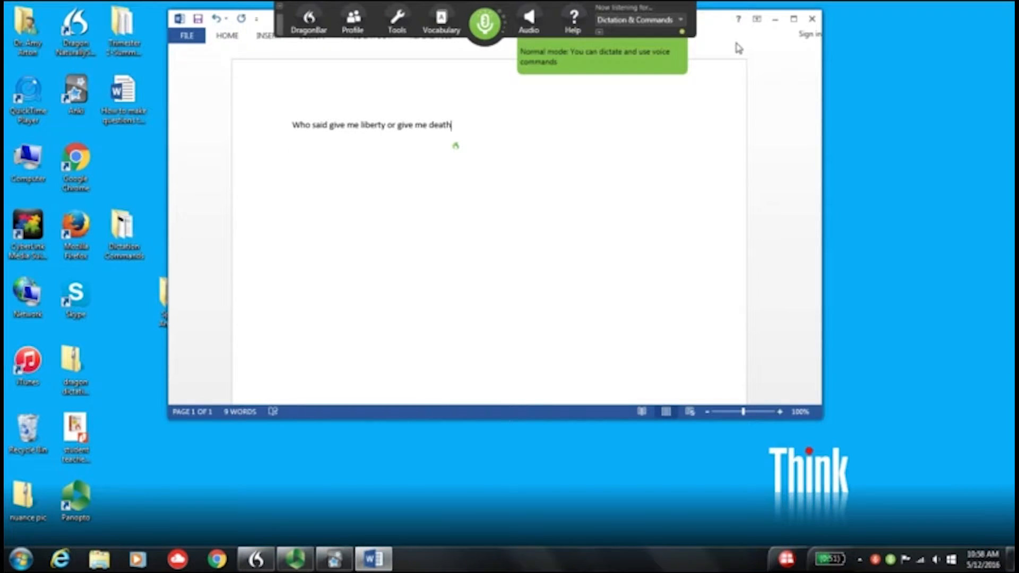
type("?")
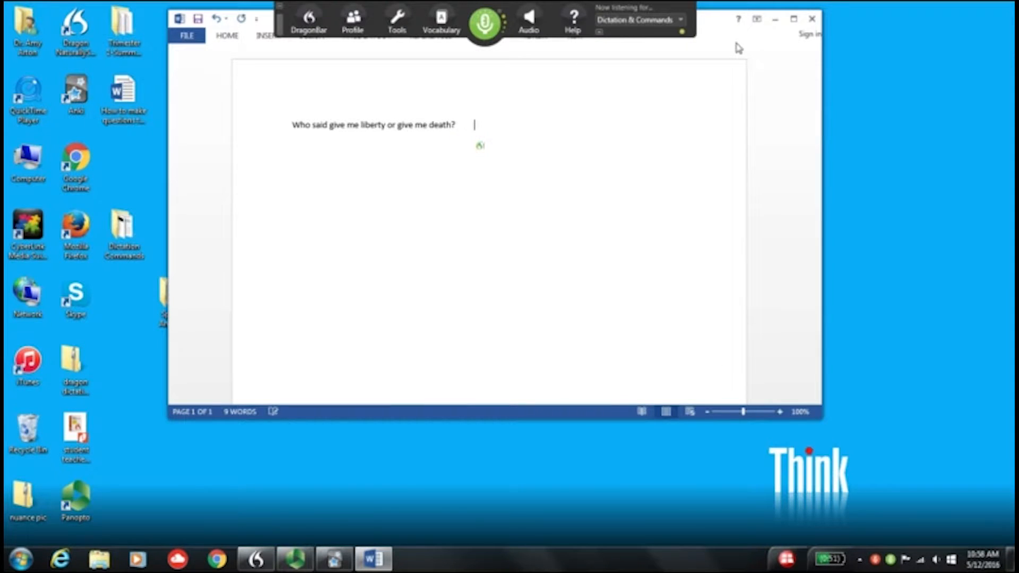
type("\tPatrick Henry")
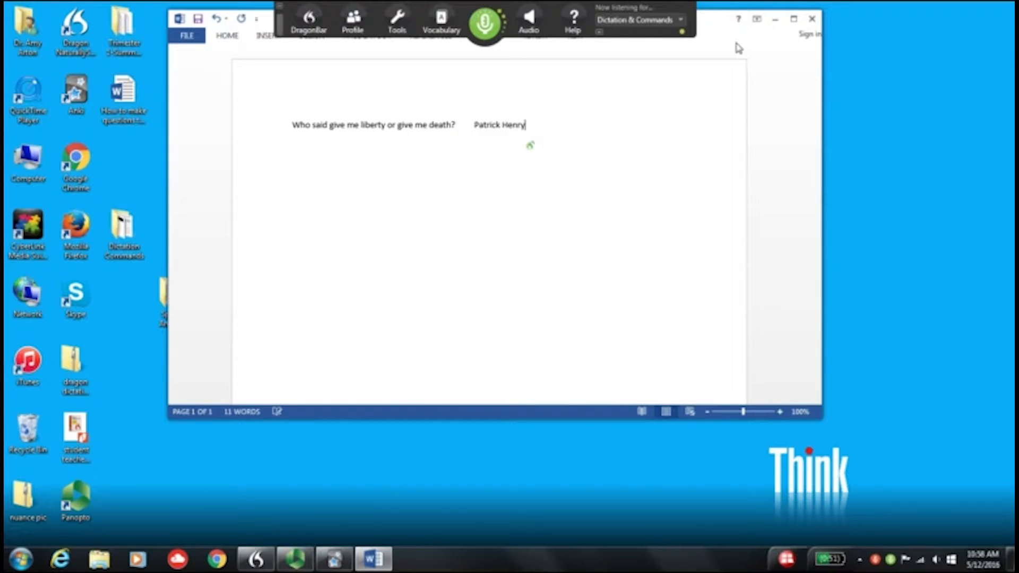
key("Tab")
type("people")
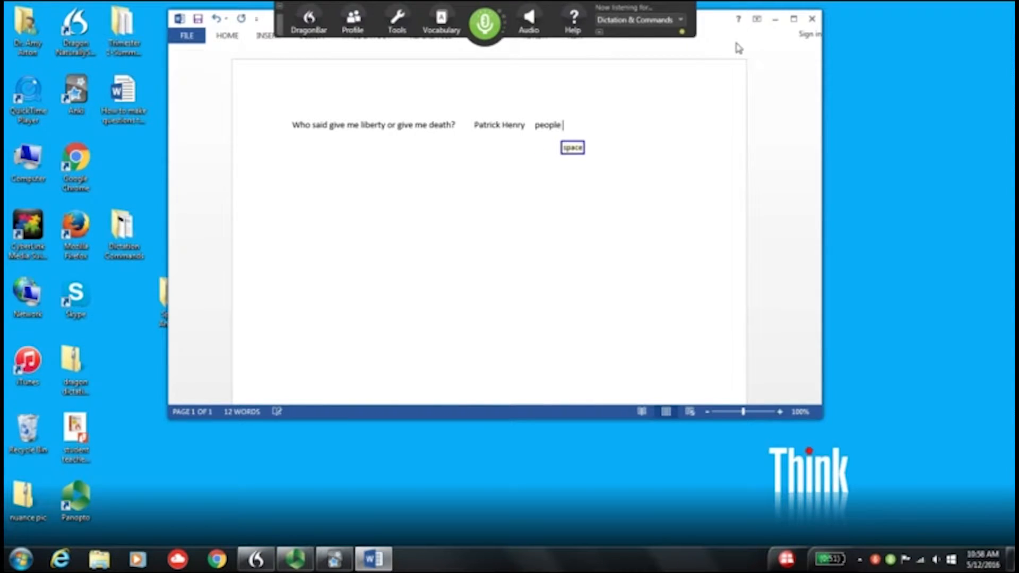
type(" history")
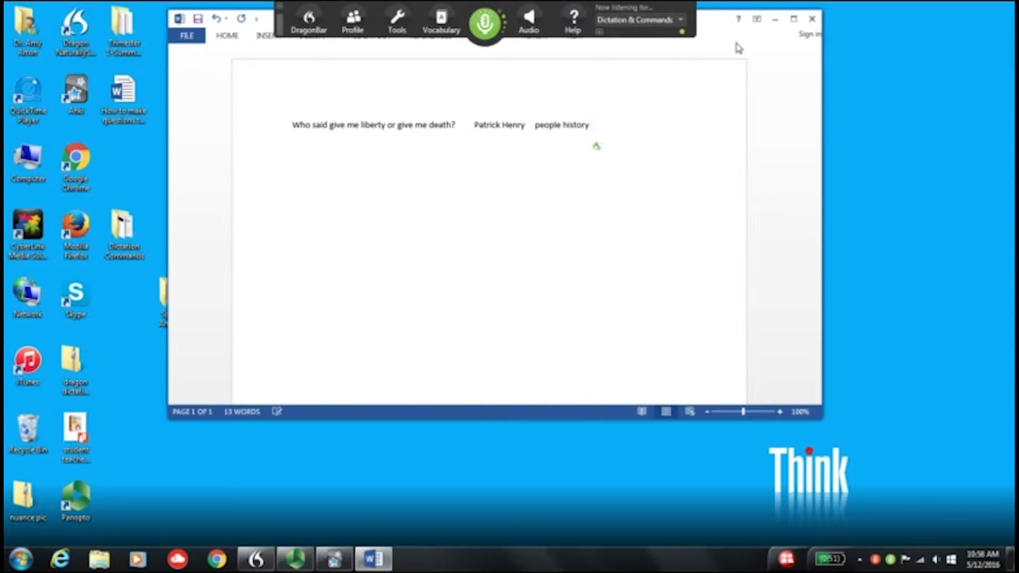
type(" United States")
key("Return")
- Write the second tab-separated flashcard line: "Who was the first president of the United States?", "George Washington", and tags "people president United States"
type("who was the first president of the United States?")
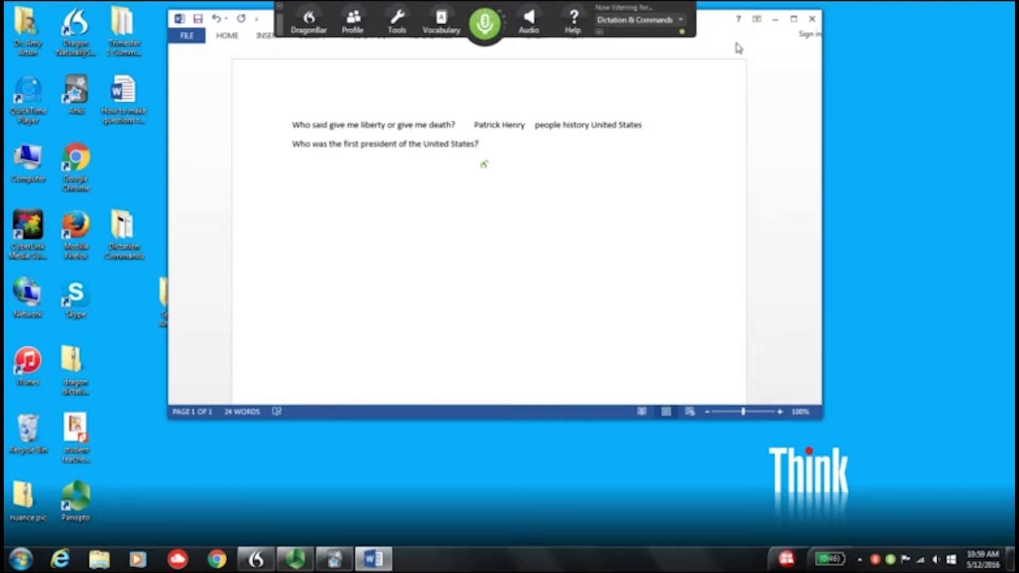
key("Tab")
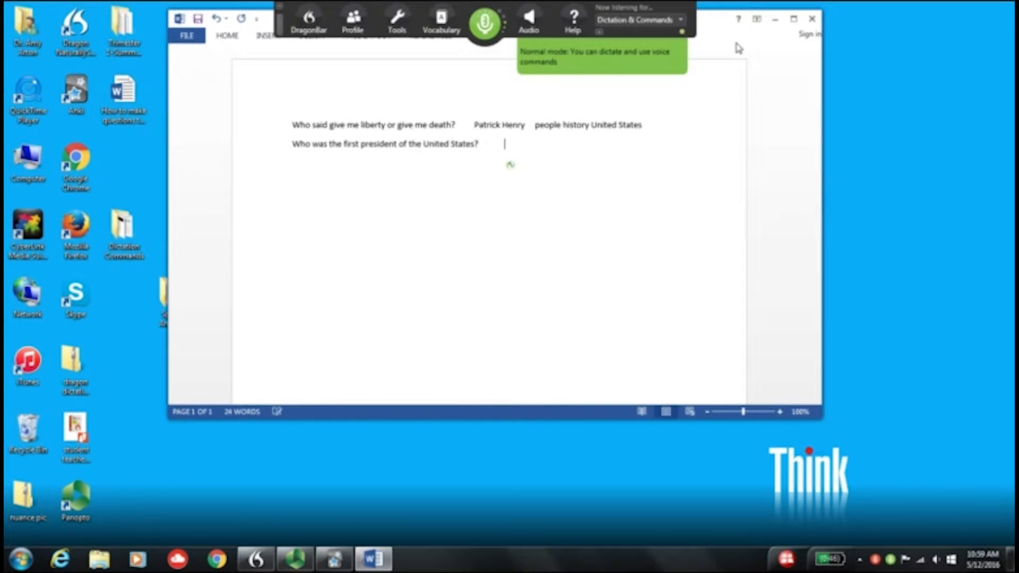
type("George Washington")
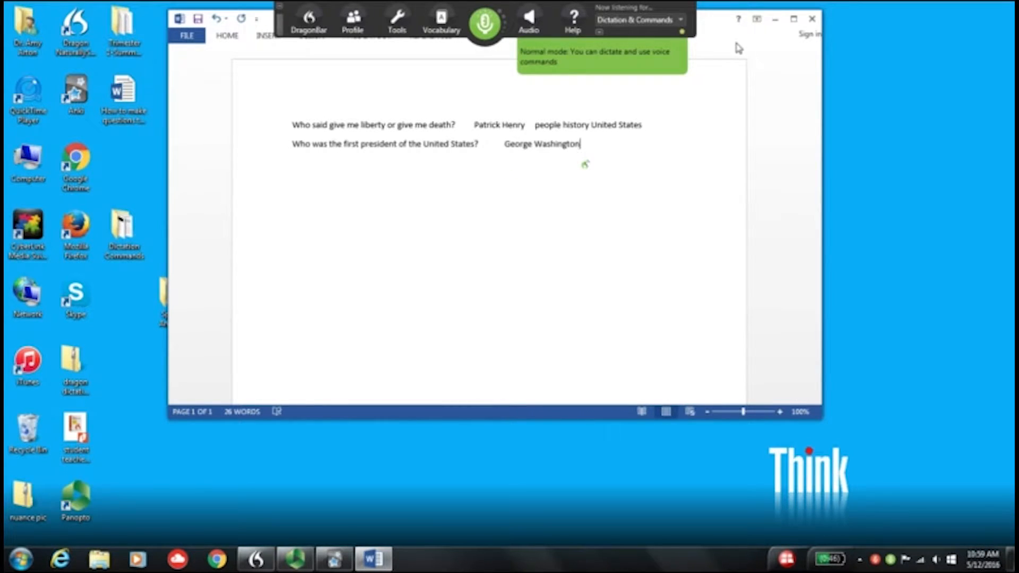
key("Tab")
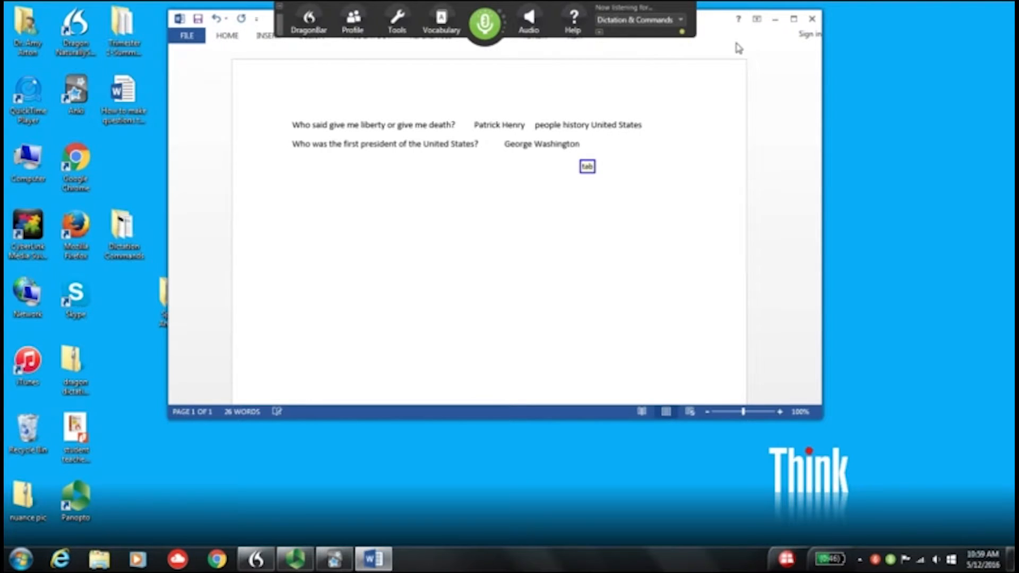
type("people")
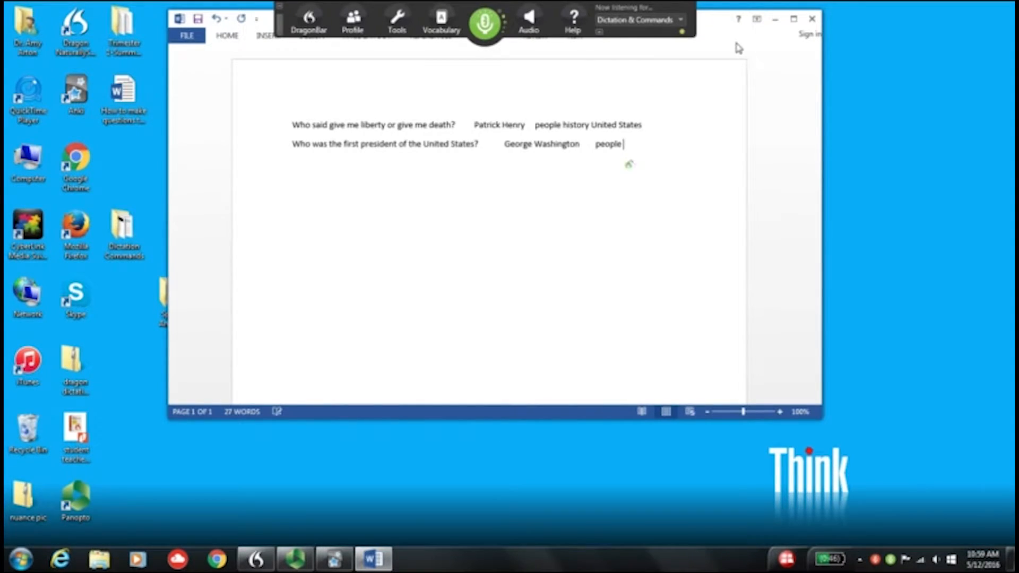
type(" president United States")
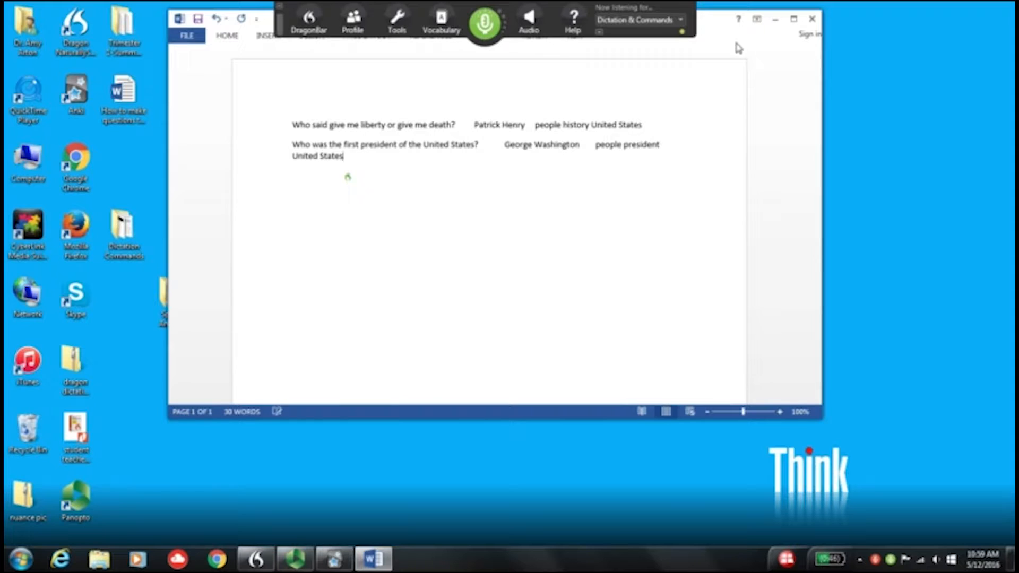
key("Return")
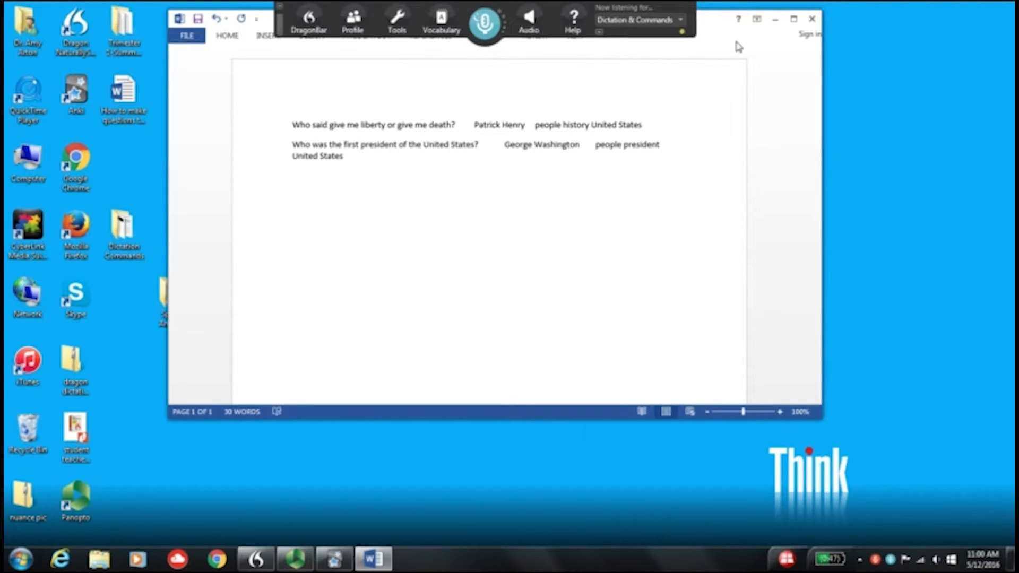
- Save the document as a Plain Text file named History in the Trimester 1-Summer 2016 folder
left_click(193, 37)
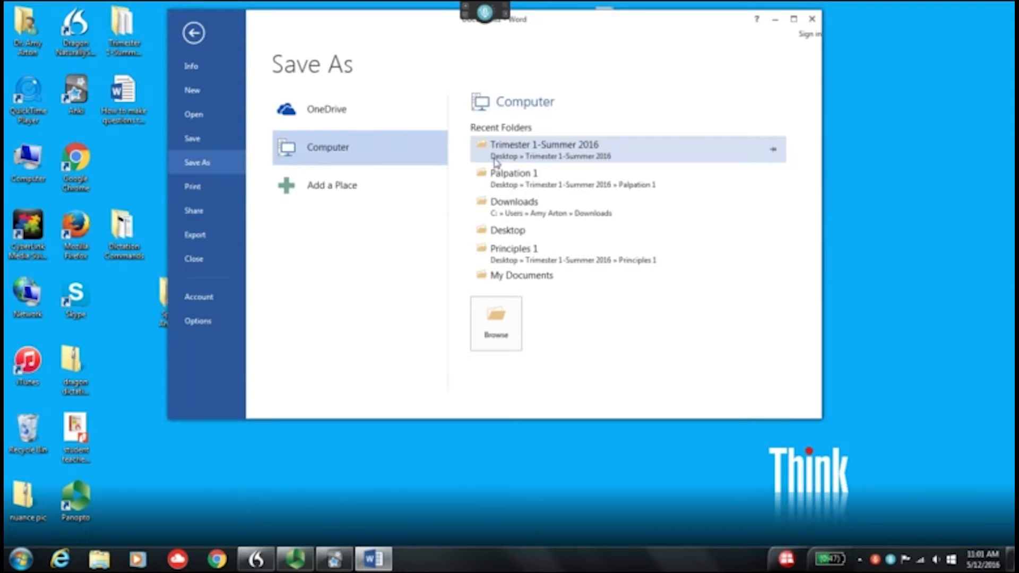
left_click(531, 155)
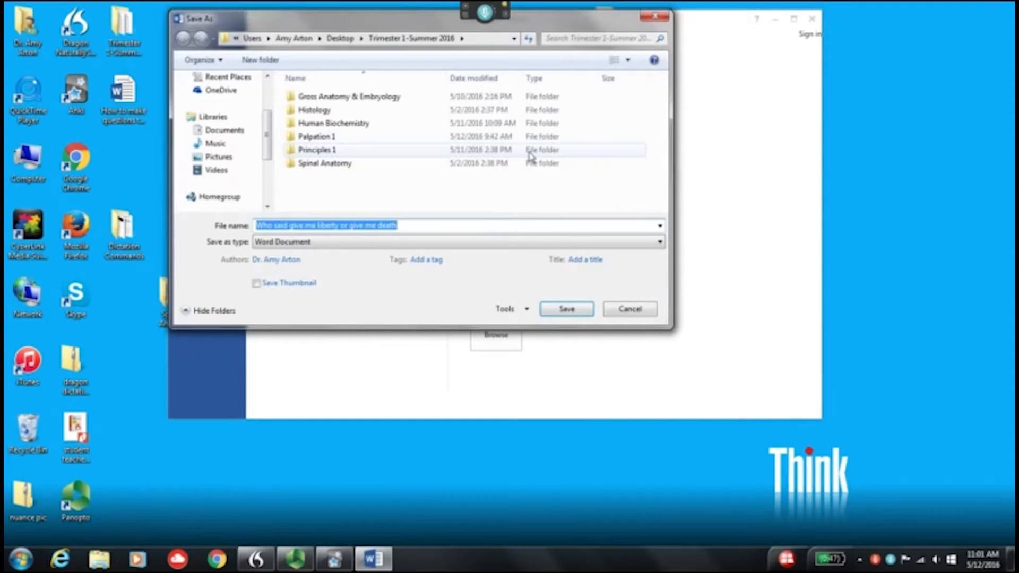
type("History")
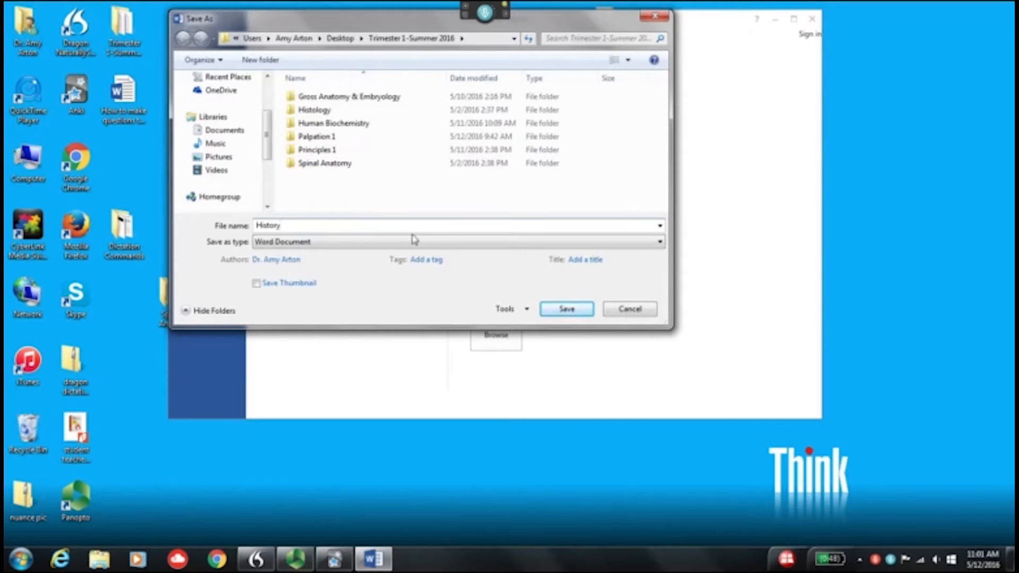
left_click(450, 244)
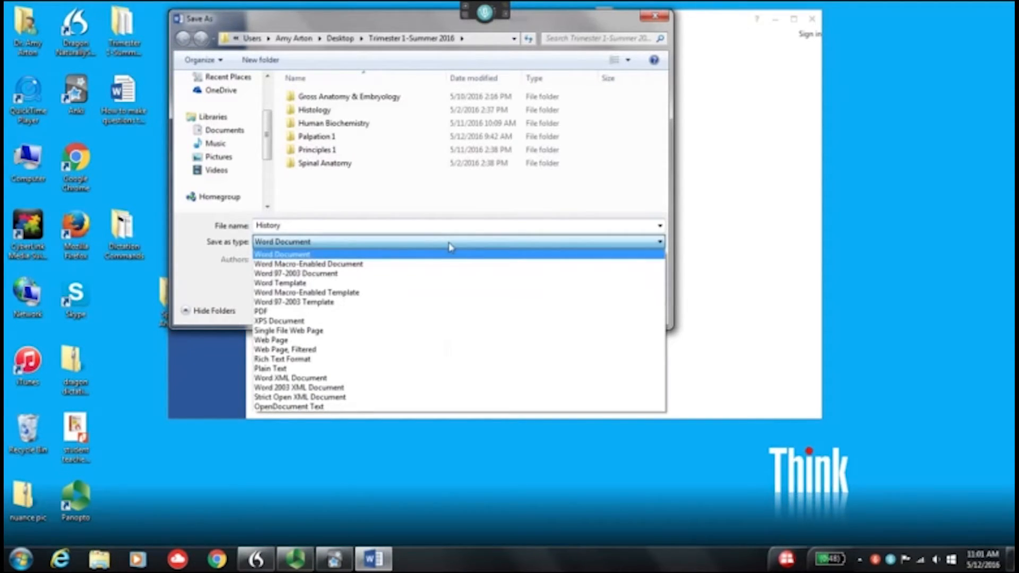
left_click(428, 369)
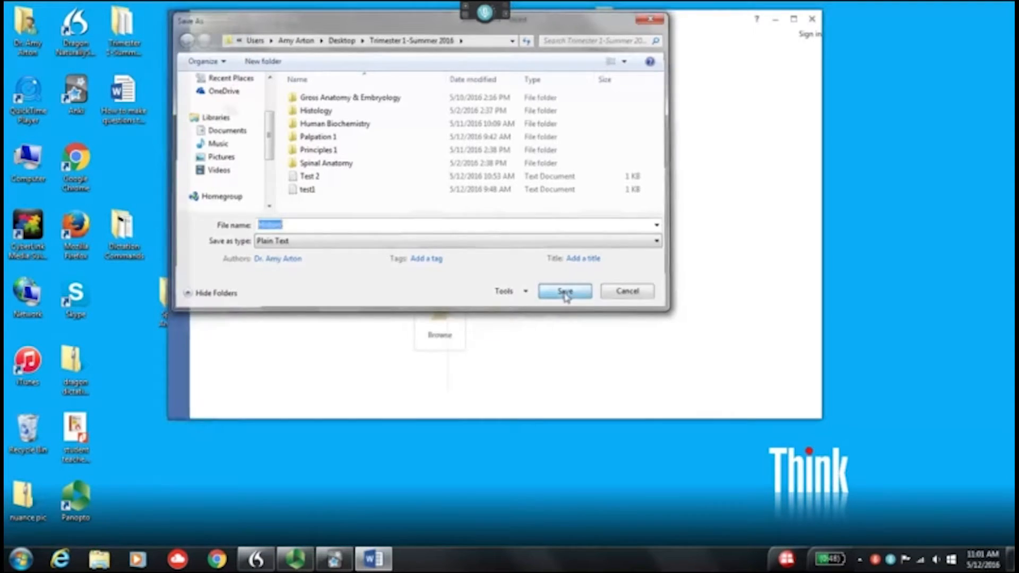
left_click(567, 293)
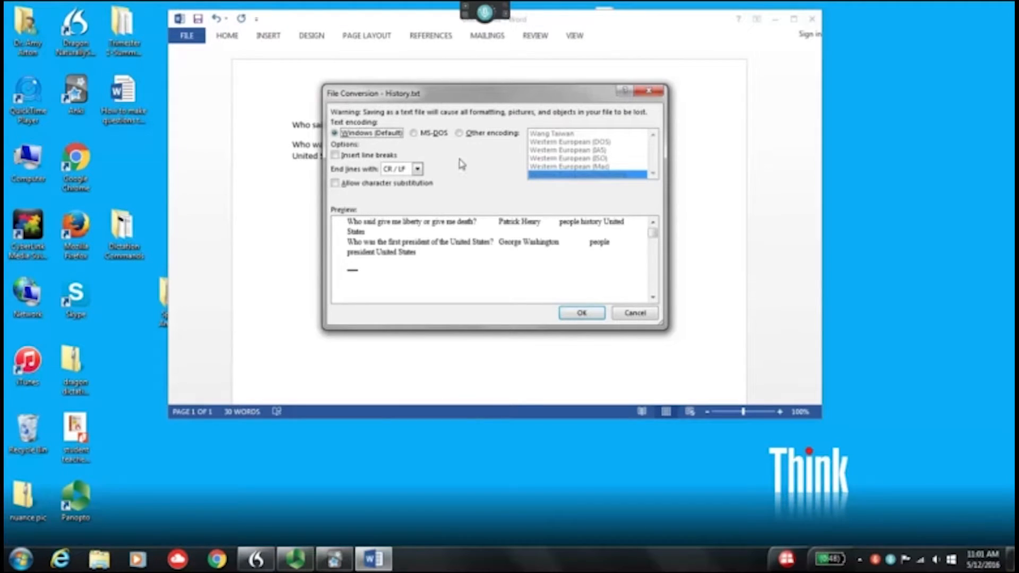
- Convert the text file using the other encoding Unicode (UTF-8)
left_click(460, 134)
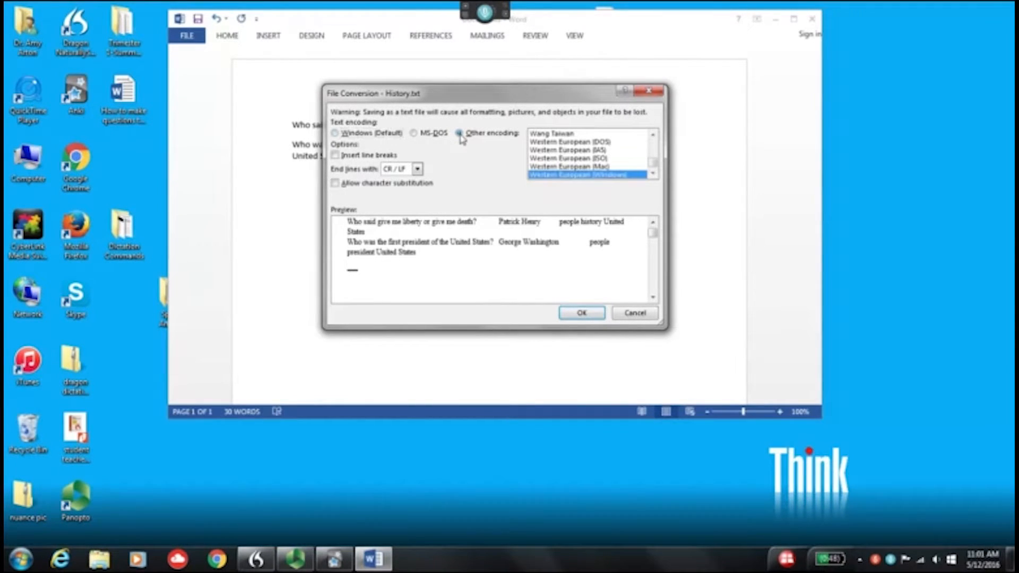
left_click(653, 135)
double_click(653, 135)
left_click(653, 135)
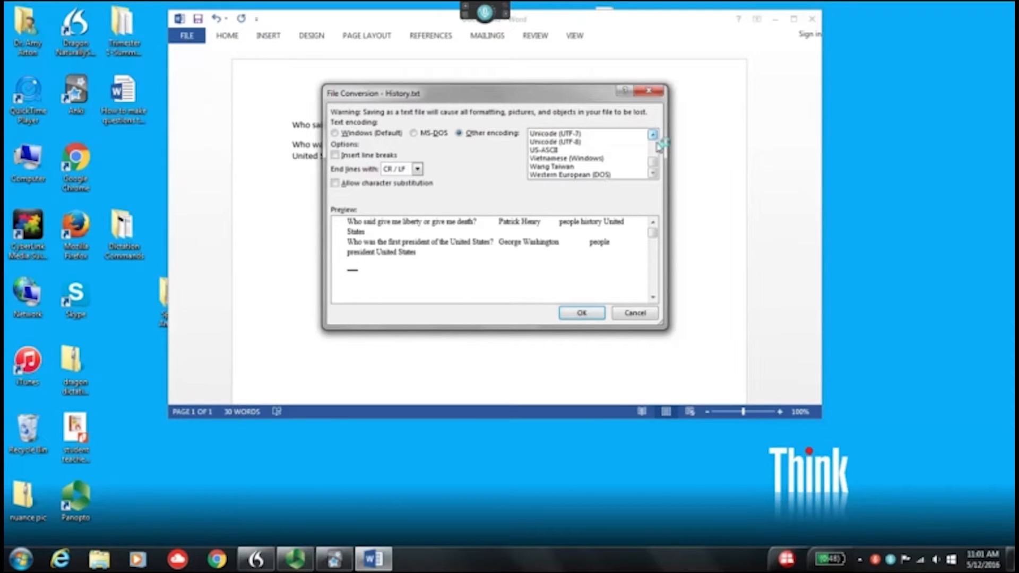
left_click(584, 143)
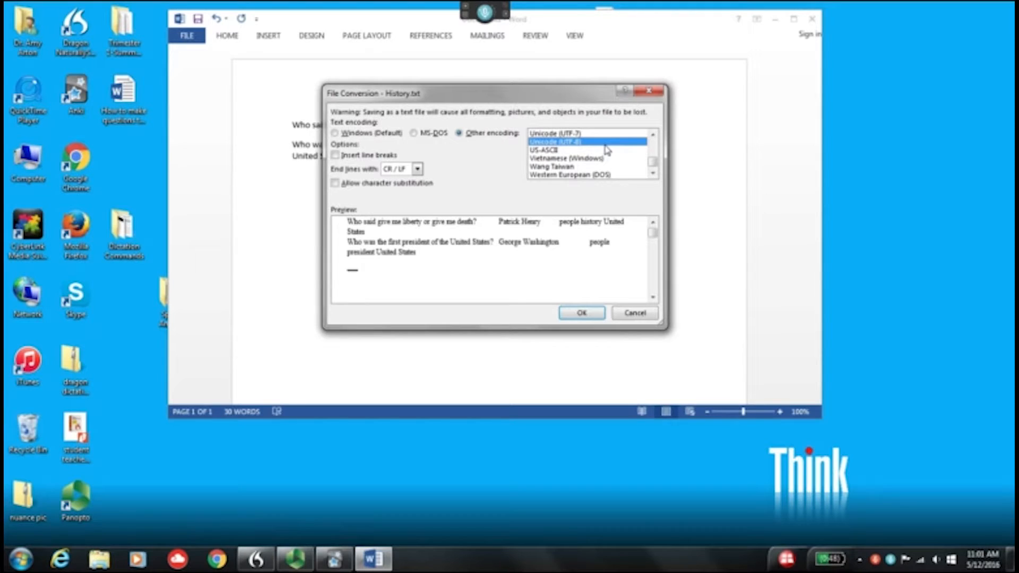
left_click(582, 314)
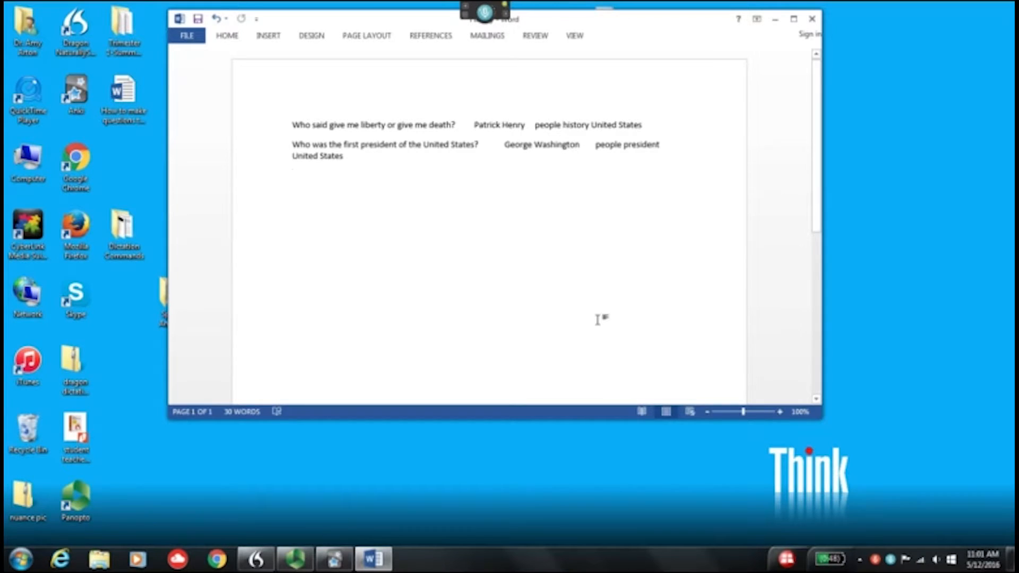
- Minimize the document, switch to Anki, and open History.txt from the Trimester 1-Summer 2016 folder for import
left_click(775, 19)
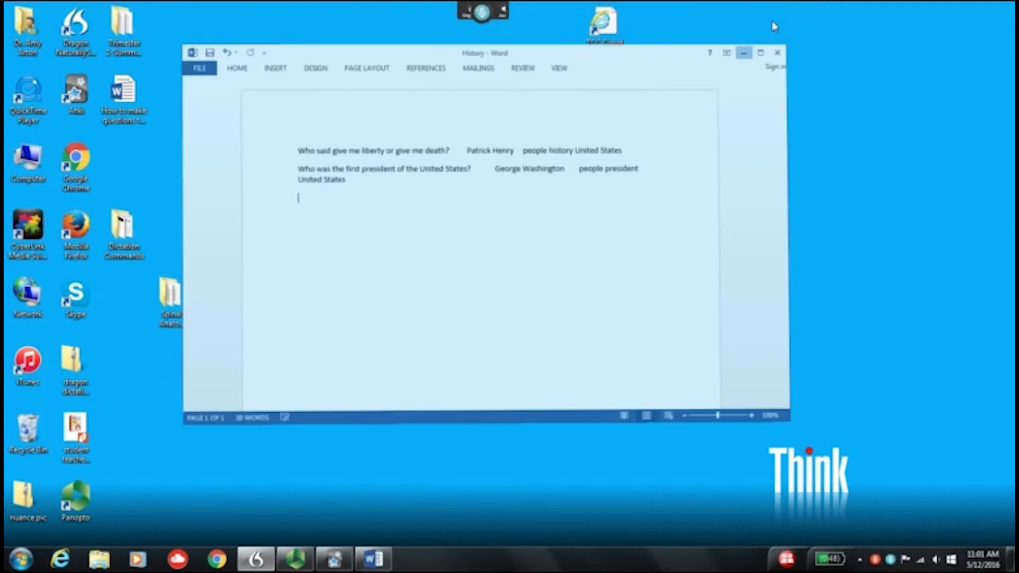
left_click(335, 559)
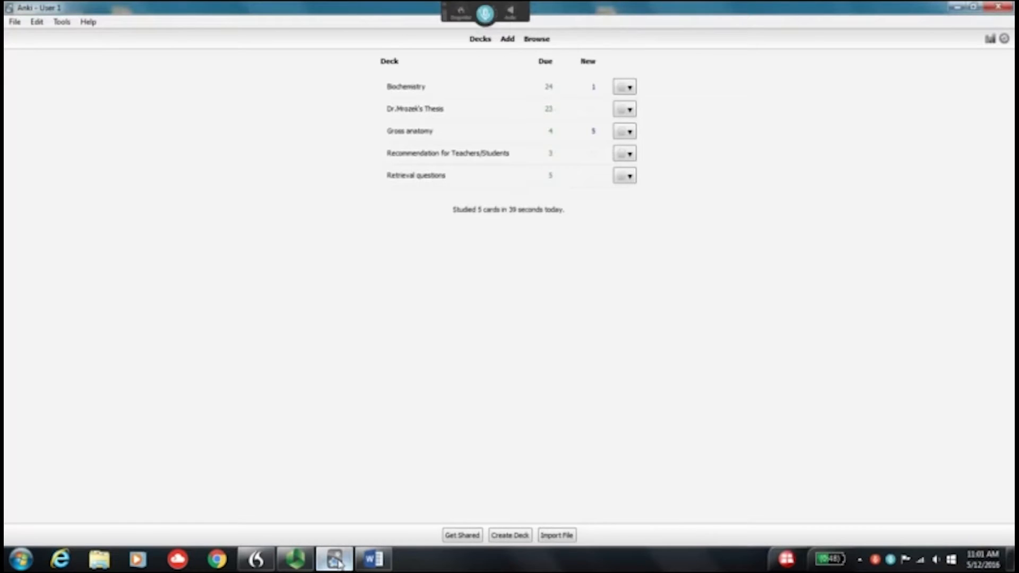
left_click(18, 23)
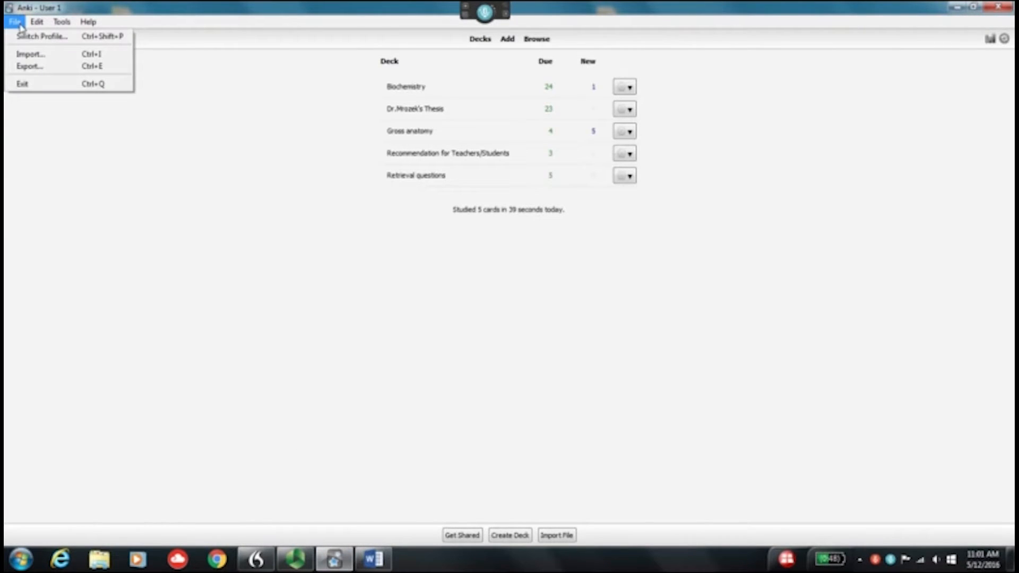
left_click(50, 54)
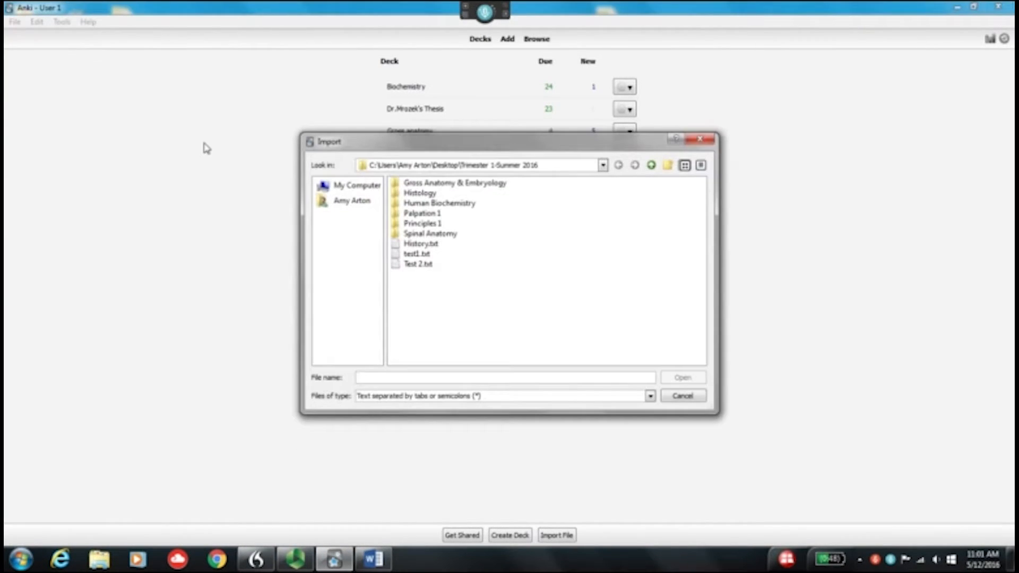
left_click(436, 245)
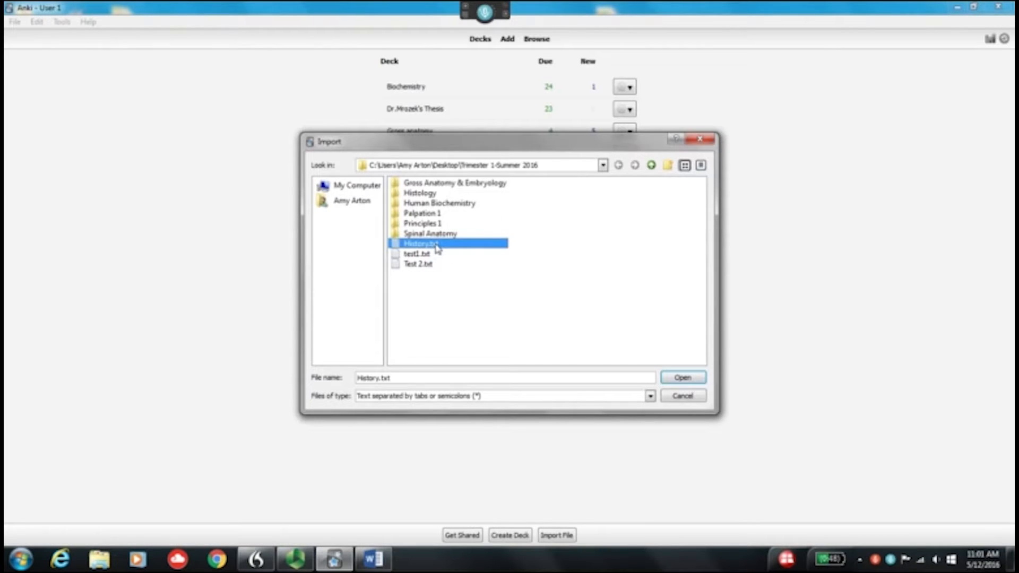
left_click(682, 378)
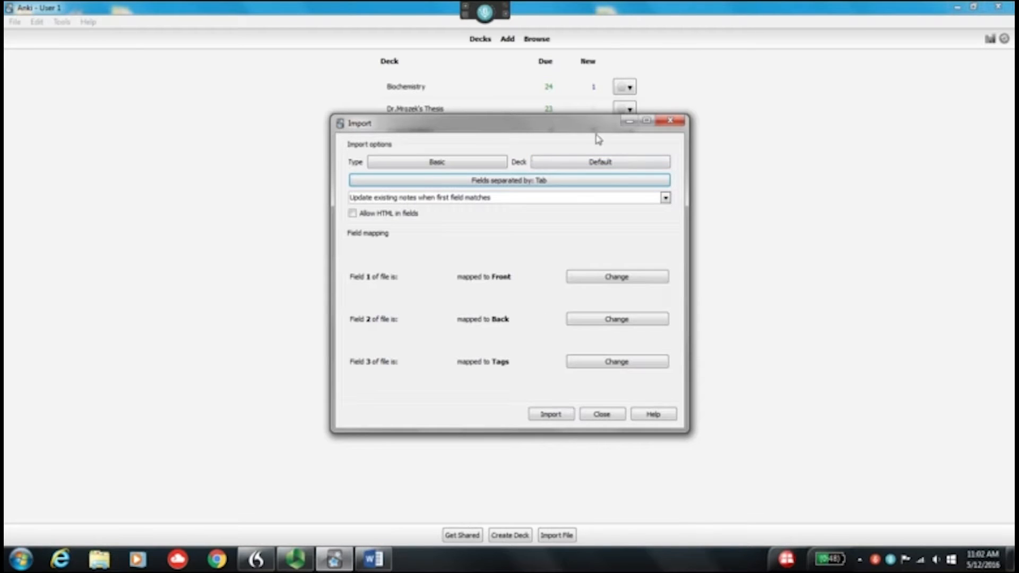
- Create a new deck named History as the target deck for the import
left_click(622, 165)
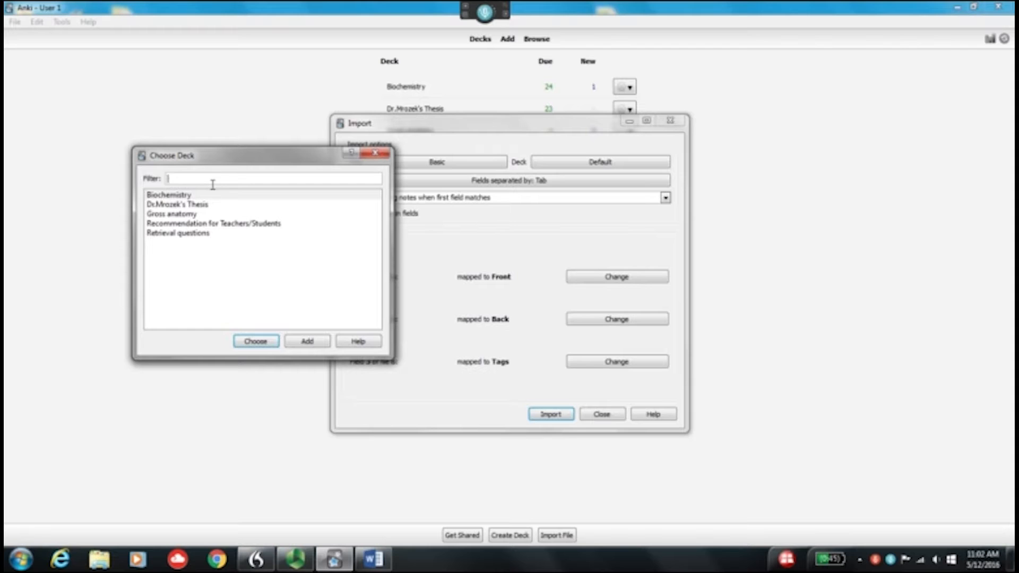
type("Histr")
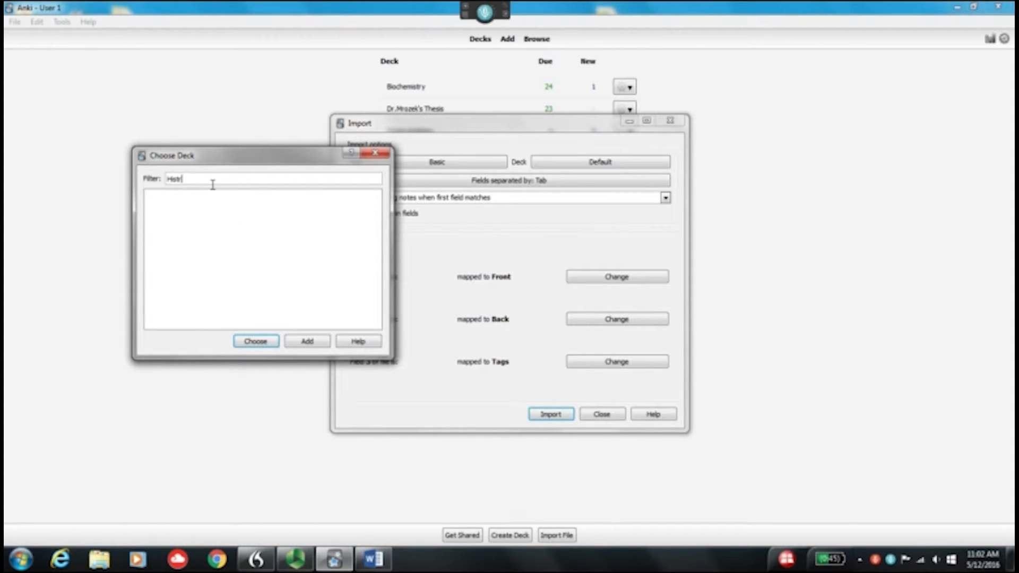
key("BackSpace")
type("ory")
left_click(306, 340)
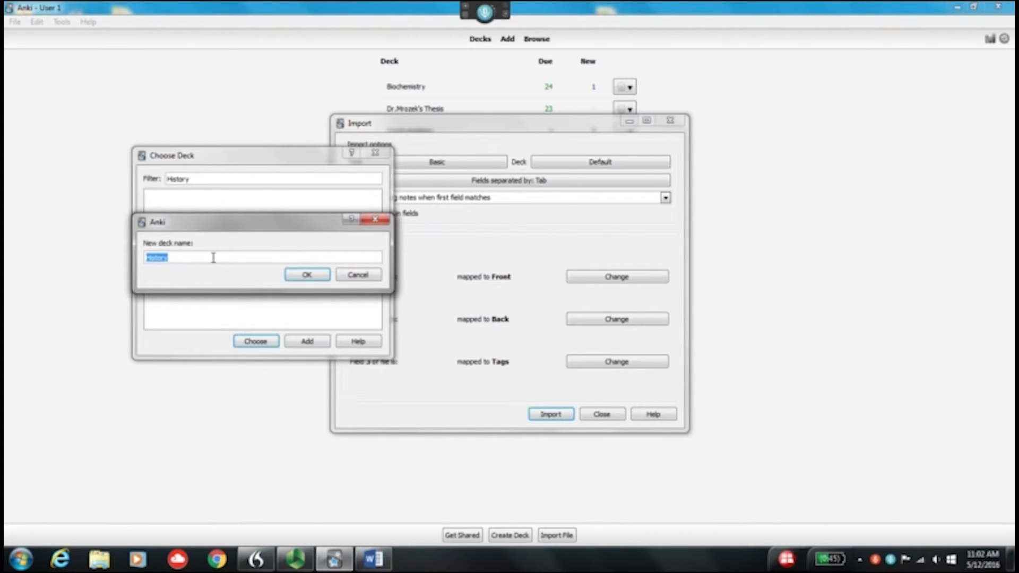
left_click(306, 273)
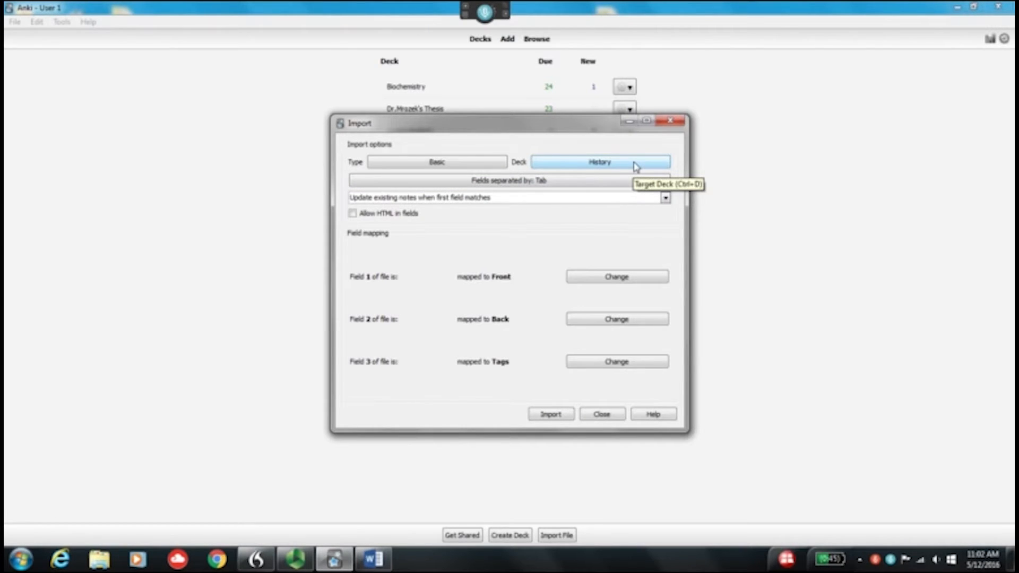
- Import the notes with the current field mapping and open the History deck
left_click(551, 415)
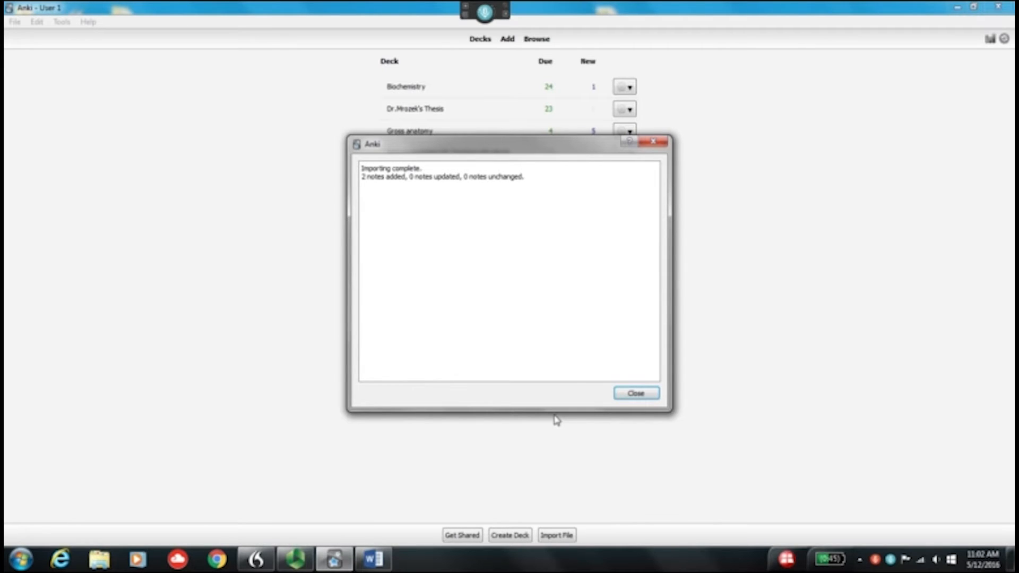
left_click(648, 395)
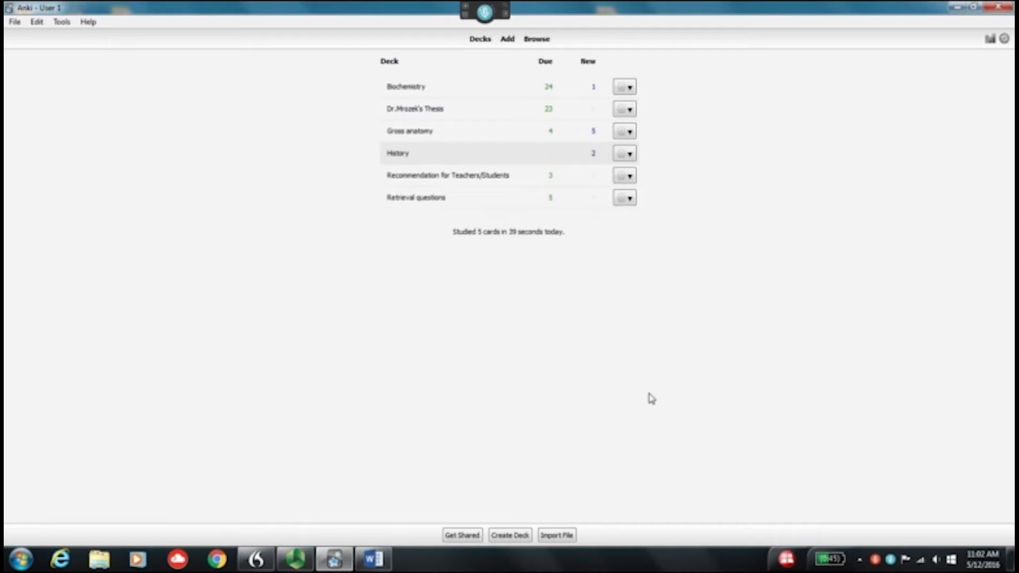
left_click(399, 155)
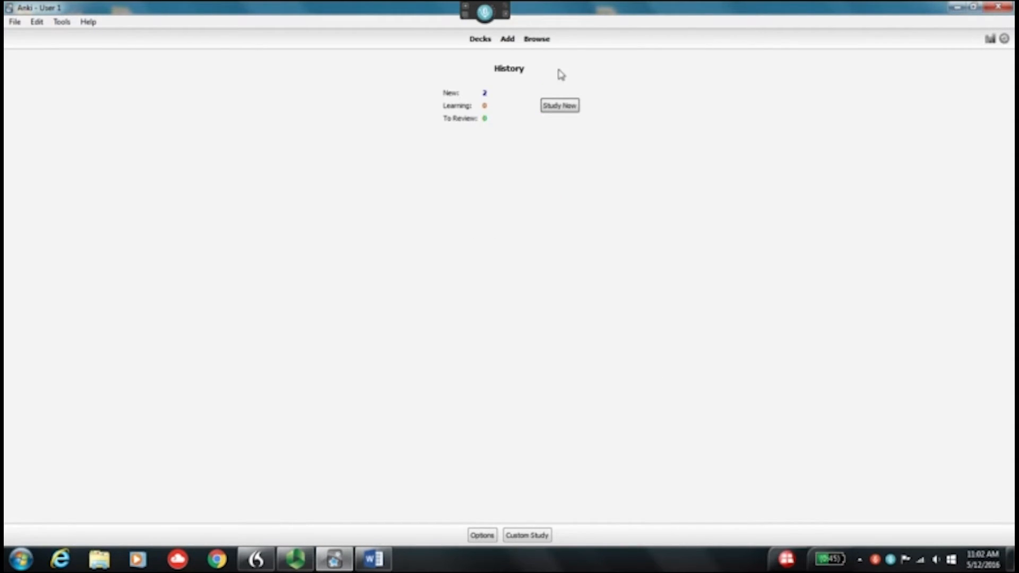
- Study the History deck, rating the liberty-or-death card Easy after showing its answer, and reveal the first-president card's answer
left_click(561, 108)
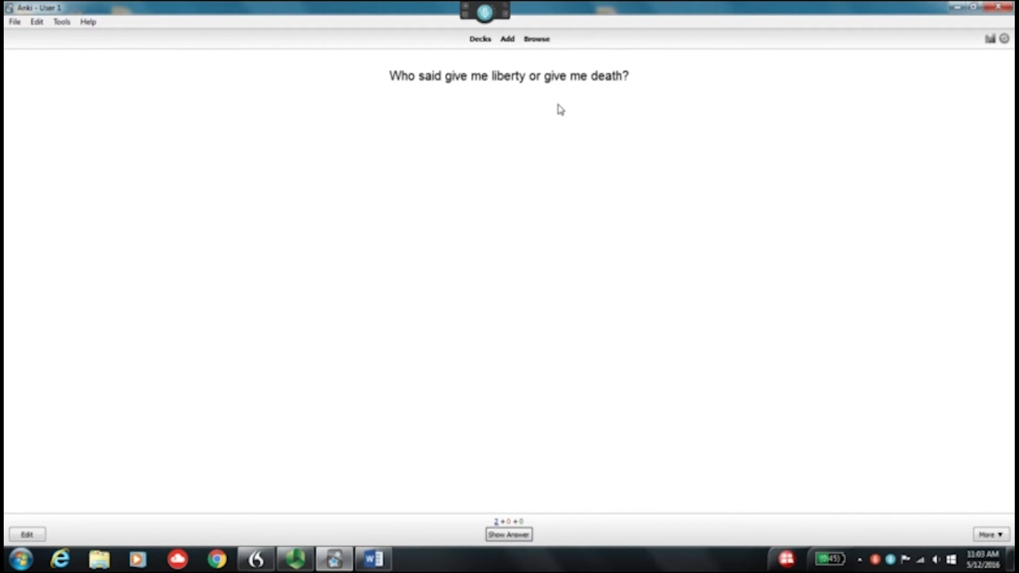
left_click(511, 536)
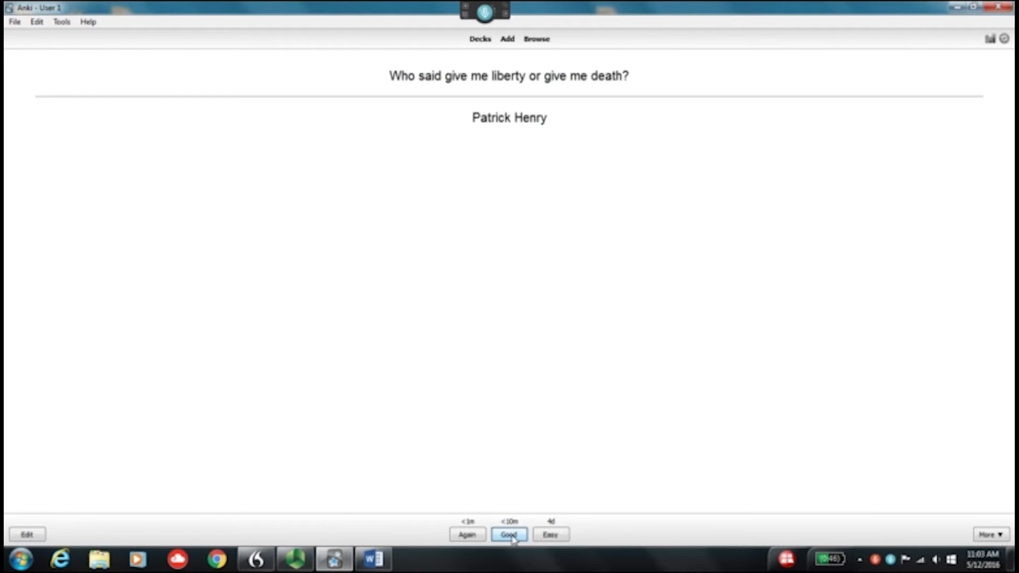
left_click(551, 537)
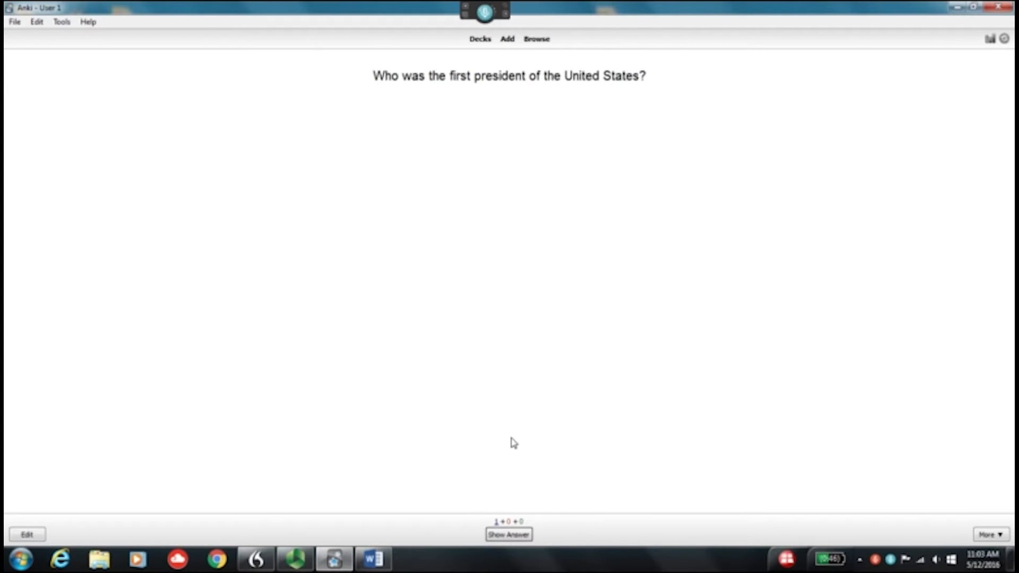
left_click(510, 535)
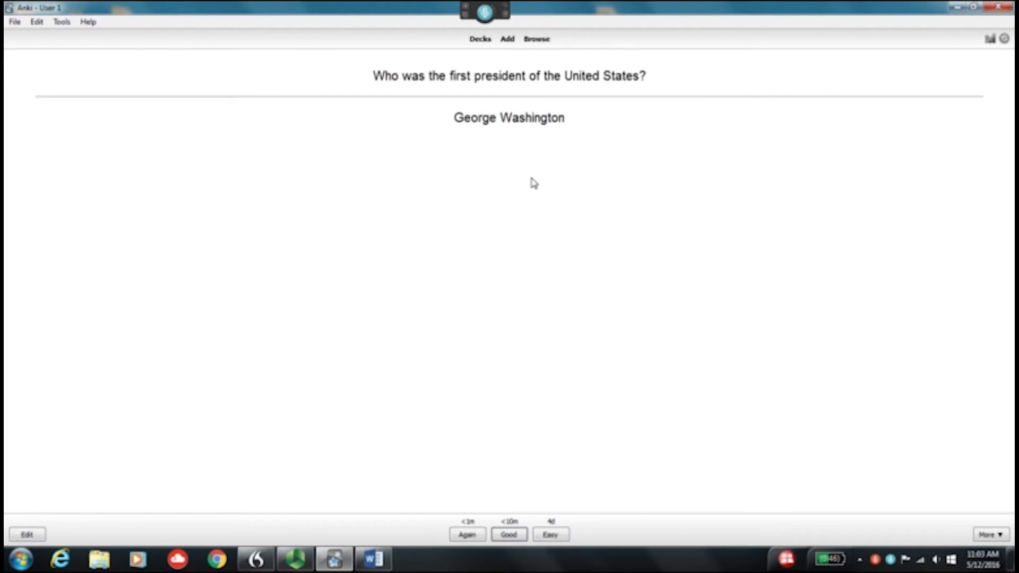
- Open the card browser and search the collection for tag:people
left_click(537, 41)
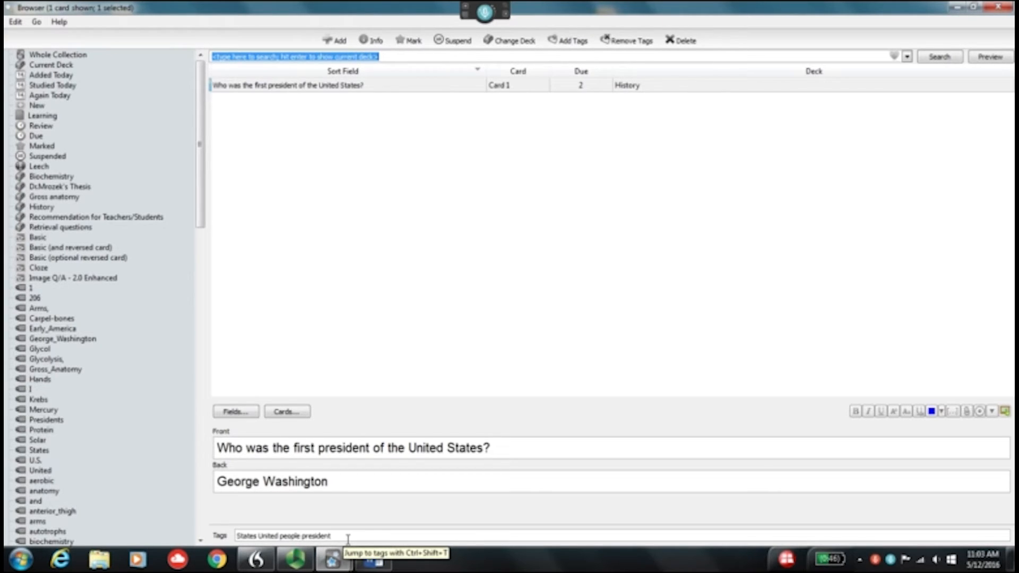
left_click(393, 62)
key("BackSpace")
key("BackSpace")
key("BackSpace")
key("BackSpace")
key("BackSpace")
key("BackSpace")
key("BackSpace")
key("BackSpace")
key("BackSpace")
key("BackSpace")
key("BackSpace")
key("BackSpace")
key("BackSpace")
key("BackSpace")
key("BackSpace")
key("BackSpace")
key("BackSpace")
key("BackSpace")
key("BackSpace")
key("BackSpace")
key("BackSpace")
key("BackSpace")
key("BackSpace")
key("BackSpace")
key("BackSpace")
key("BackSpace")
key("BackSpace")
key("BackSpace")
key("BackSpace")
key("BackSpace")
key("BackSpace")
key("BackSpace")
key("BackSpace")
key("BackSpace")
key("BackSpace")
key("BackSpace")
key("BackSpace")
key("BackSpace")
key("BackSpace")
key("BackSpace")
key("BackSpace")
key("BackSpace")
key("BackSpace")
key("BackSpace")
key("BackSpace")
key("BackSpace")
key("BackSpace")
key("BackSpace")
key("BackSpace")
key("BackSpace")
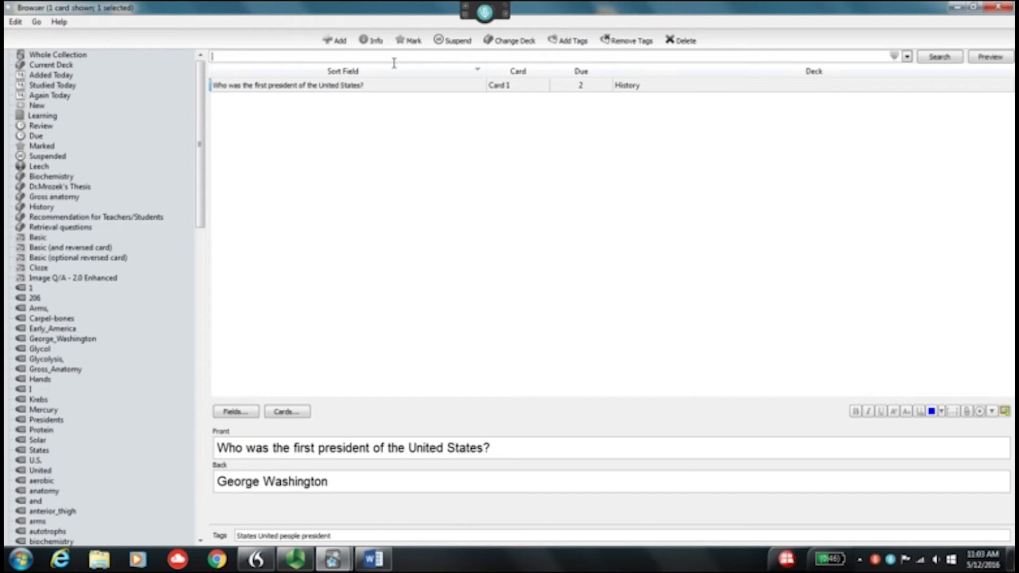
type("tag:people")
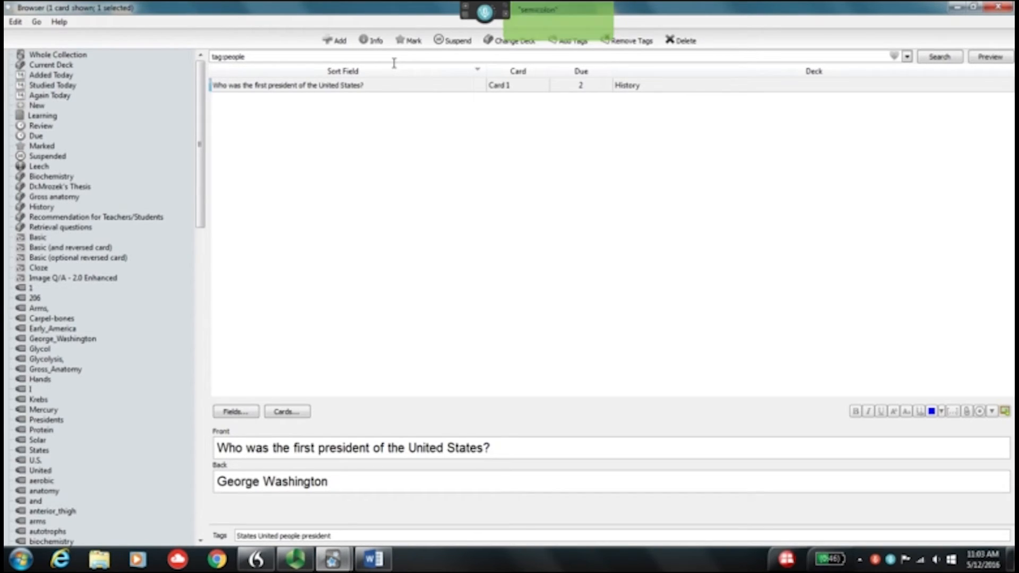
key("Return")
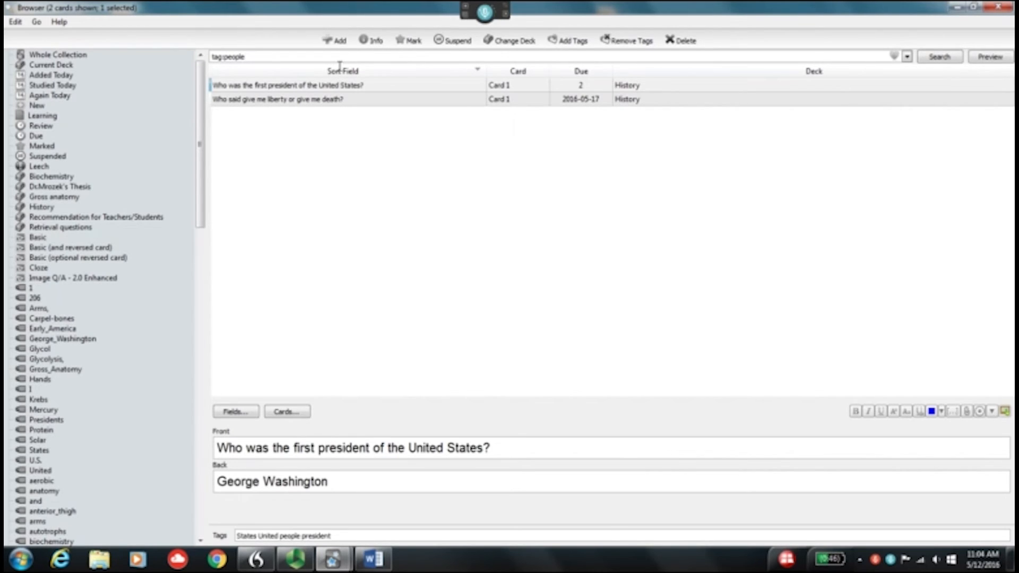
- Replace the browser search with DNA to find all cards containing that term
key("BackSpace")
key("BackSpace")
key("BackSpace")
key("BackSpace")
key("BackSpace")
key("BackSpace")
key("BackSpace")
key("BackSpace")
key("BackSpace")
key("BackSpace")
type("DNA")
key("Return")
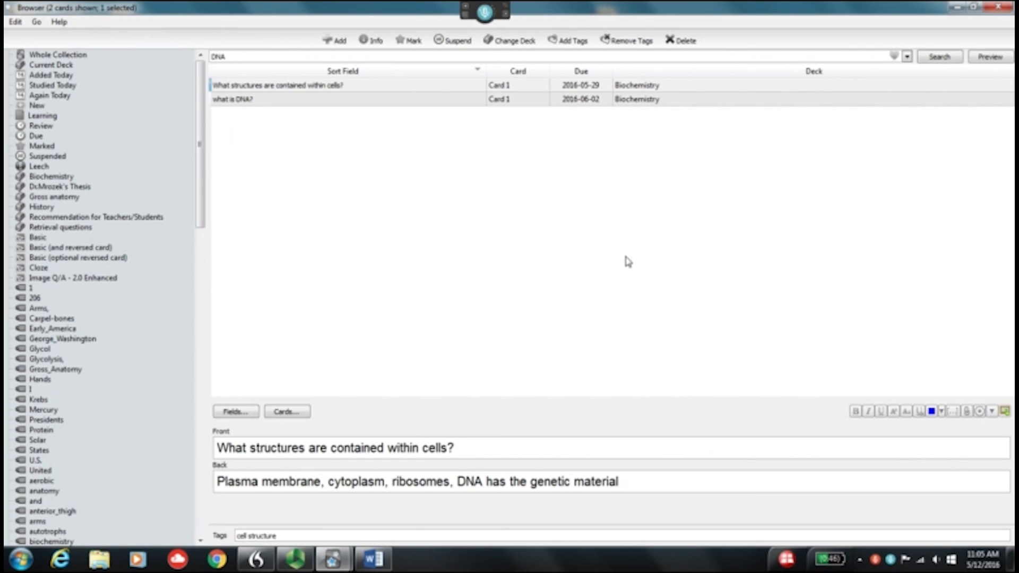
- Add the tag DNA to the selected card about structures contained within cells
left_click(574, 49)
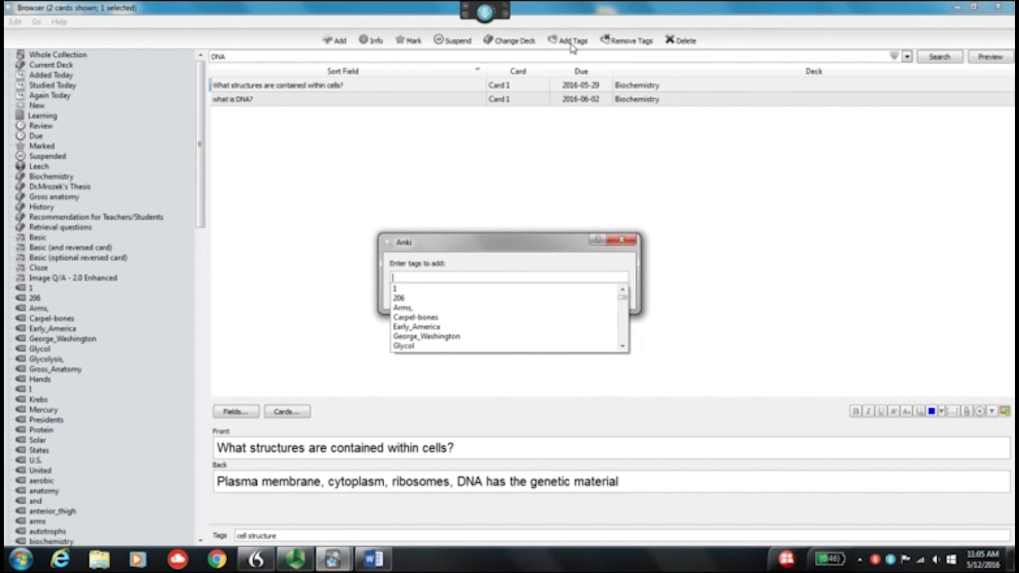
type("DNA")
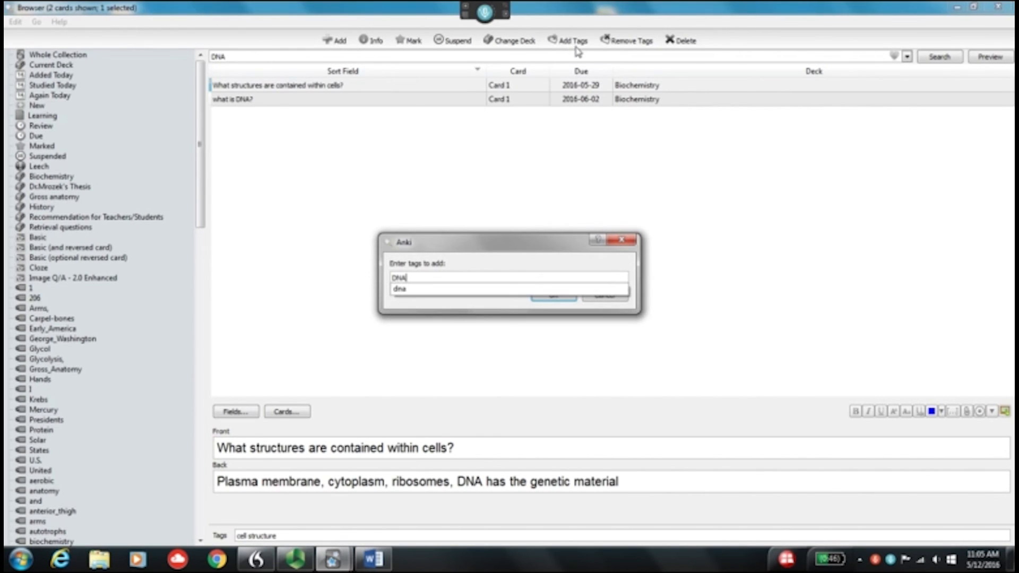
key("Escape")
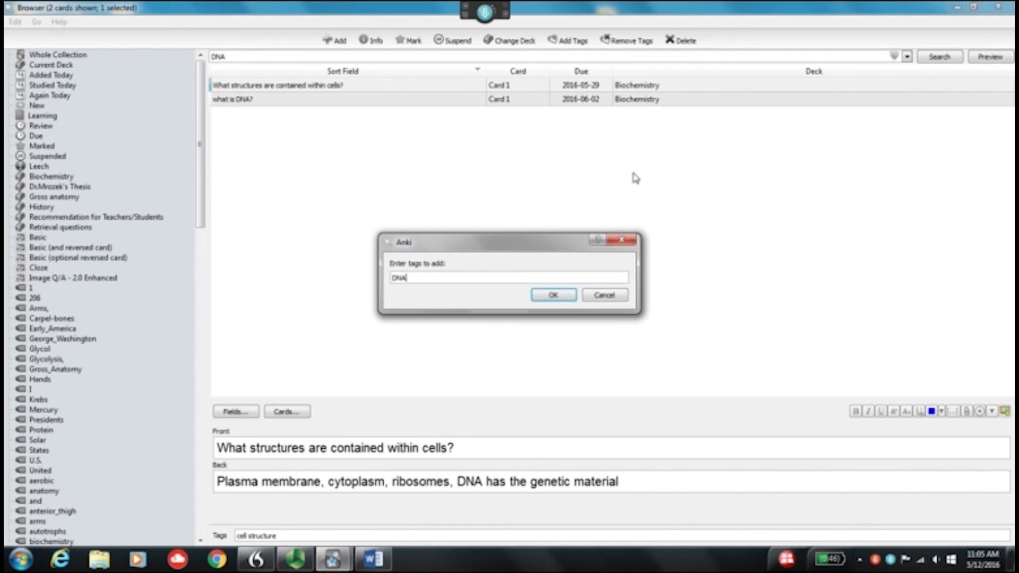
left_click(563, 298)
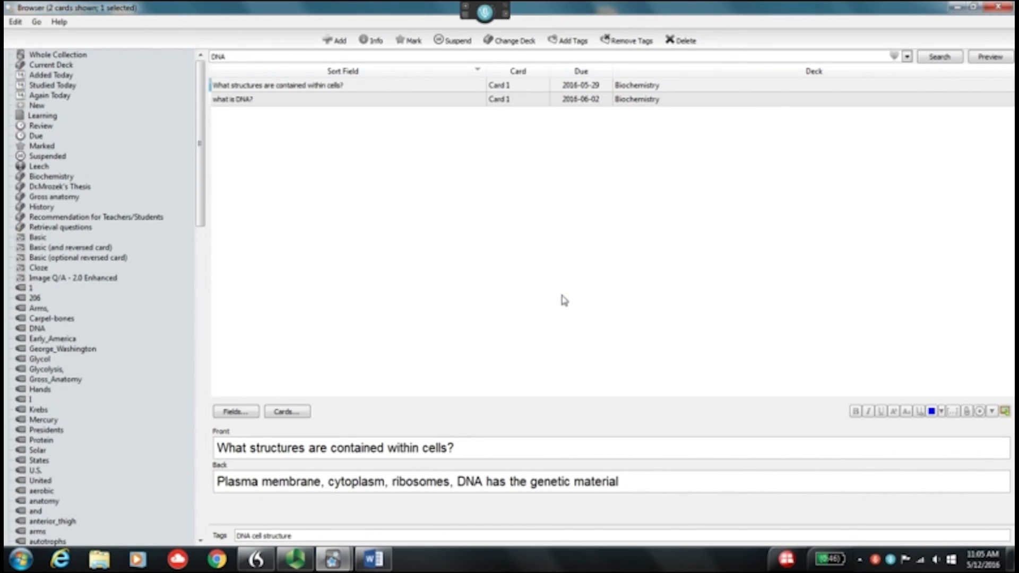